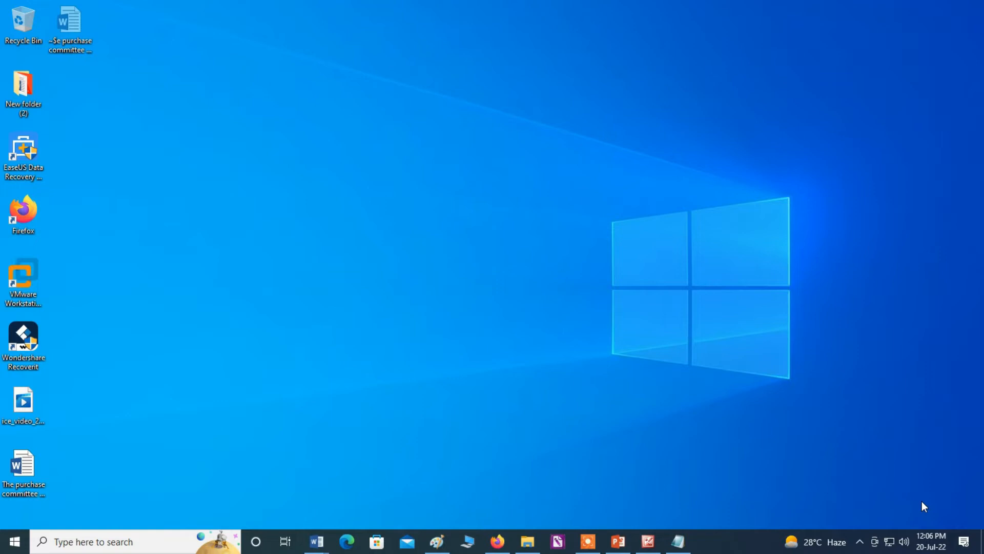
Step: Switch to Firefox and open the Google home page at google.com
left_click(497, 541)
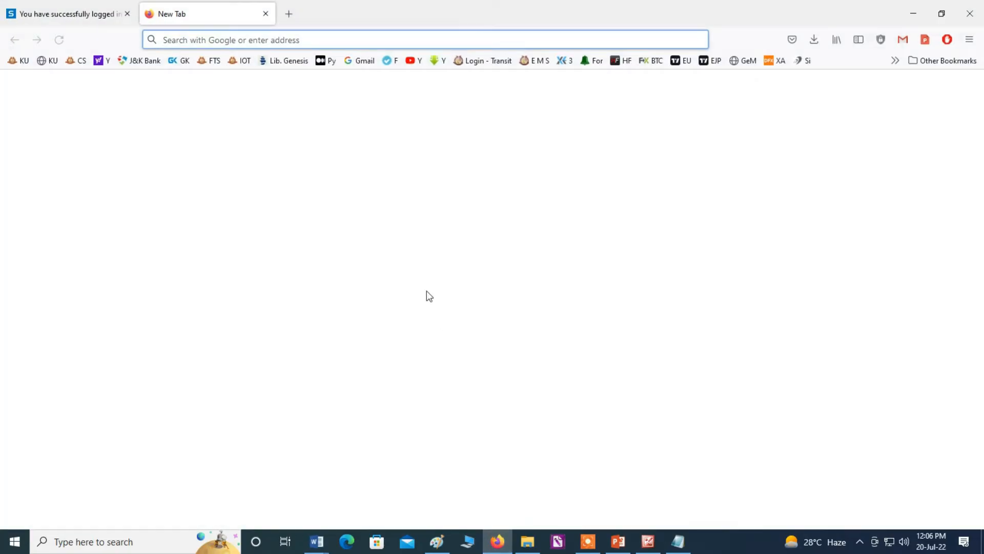
left_click(331, 43)
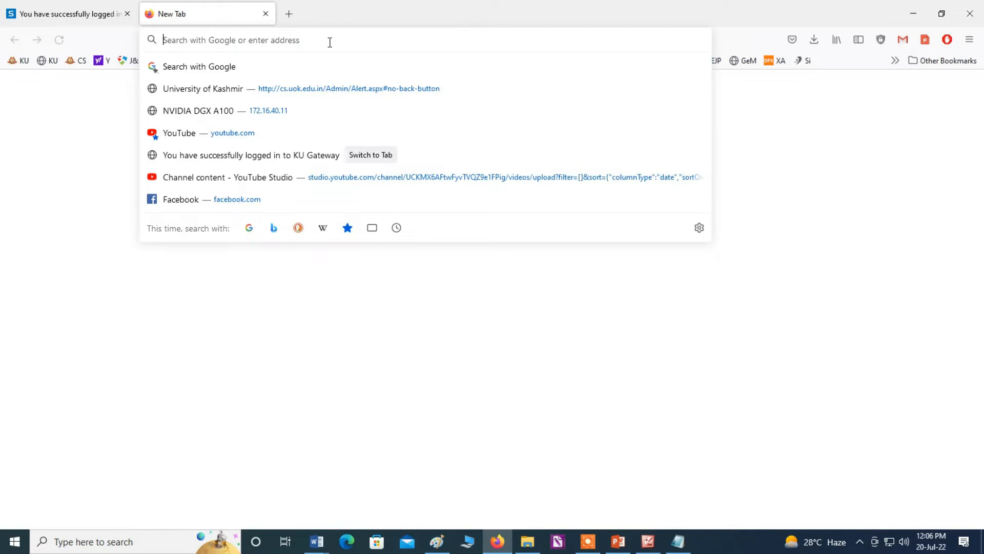
type("google.com/")
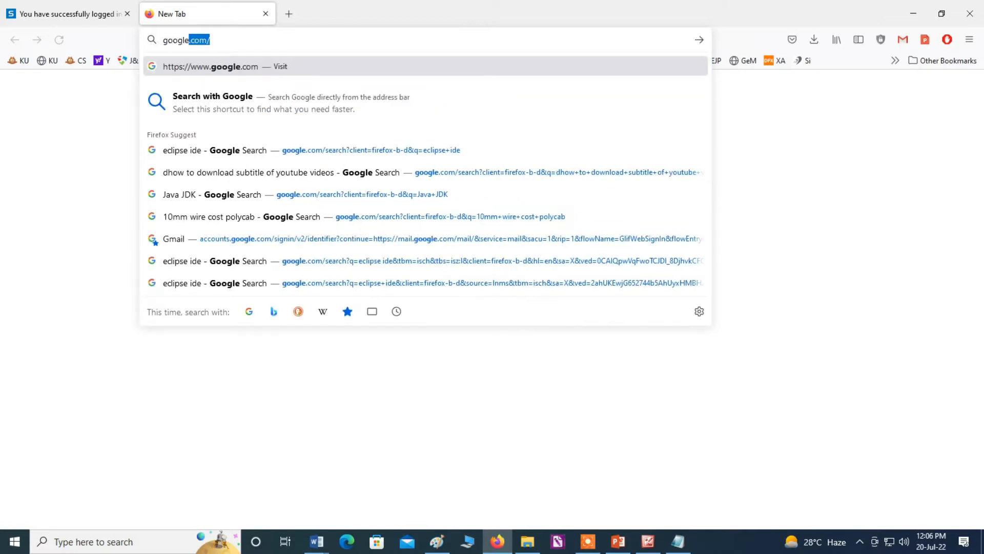
key("Return")
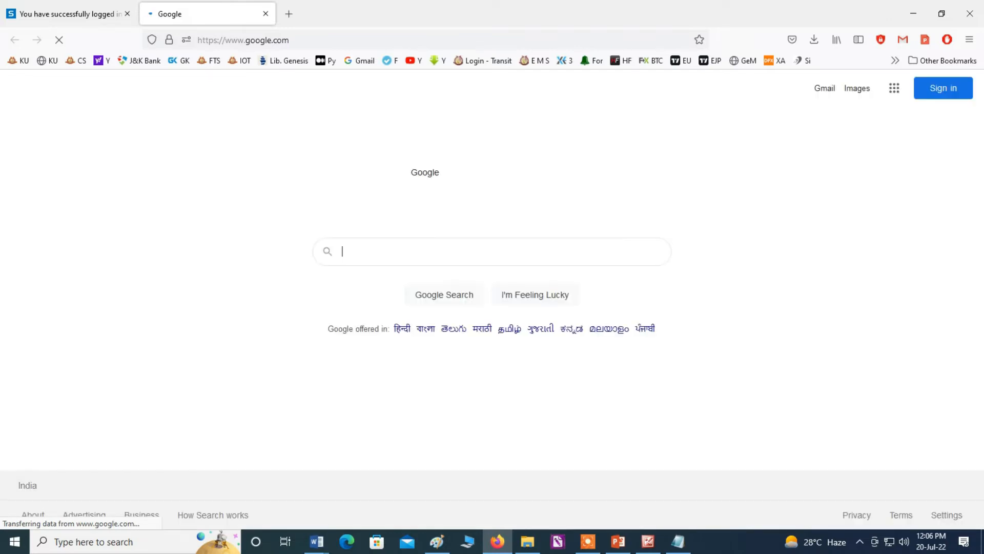
Step: Search Google for "eclipse ide download"
left_click(375, 256)
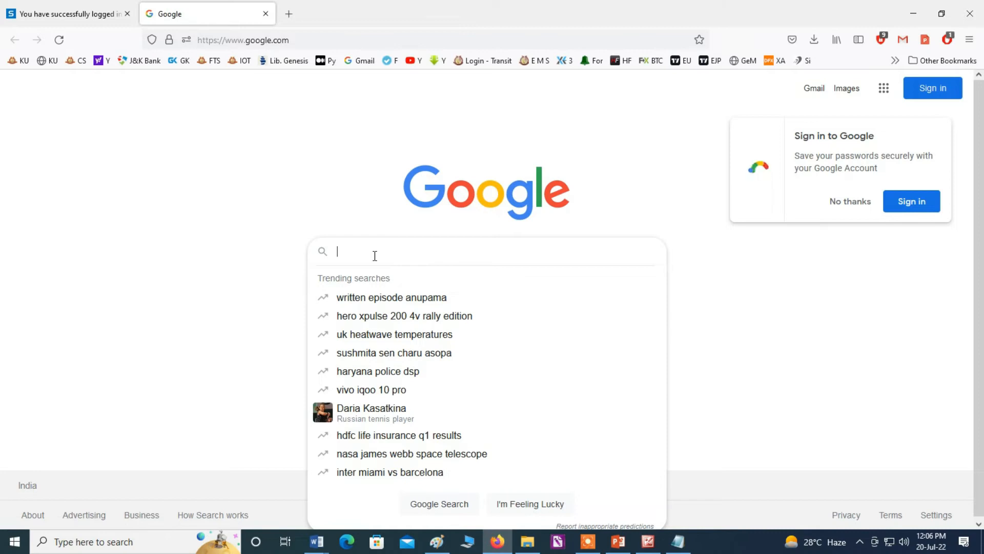
type("ec")
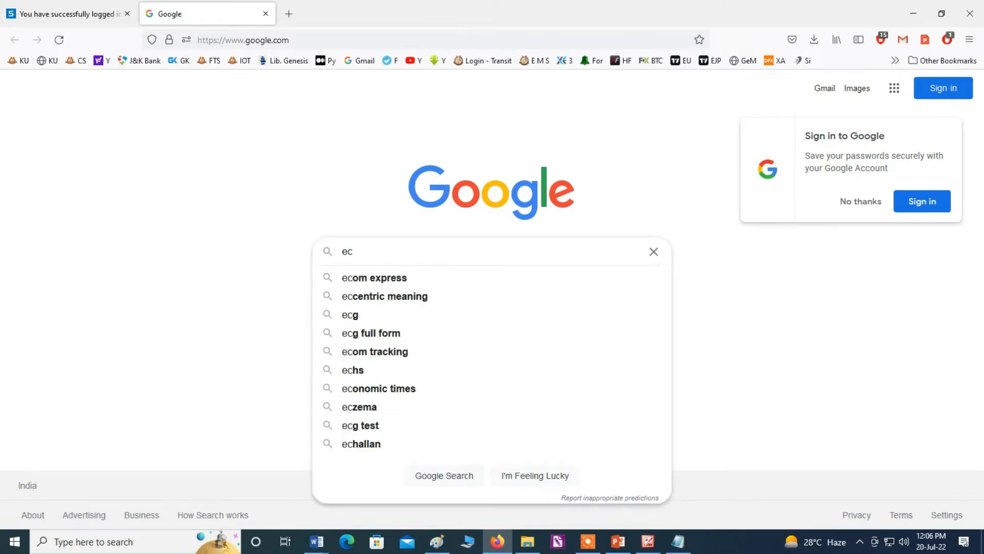
type("lipse")
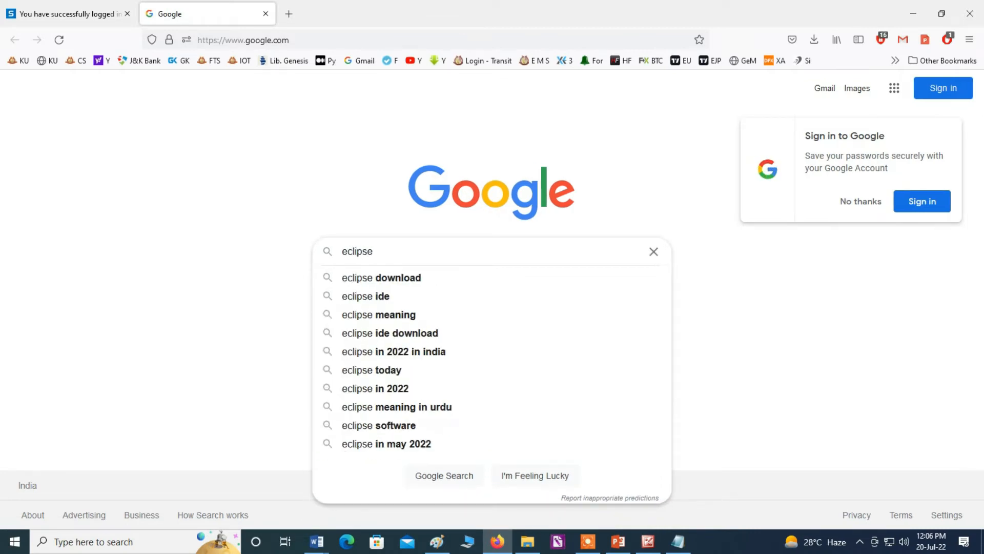
type(" ide")
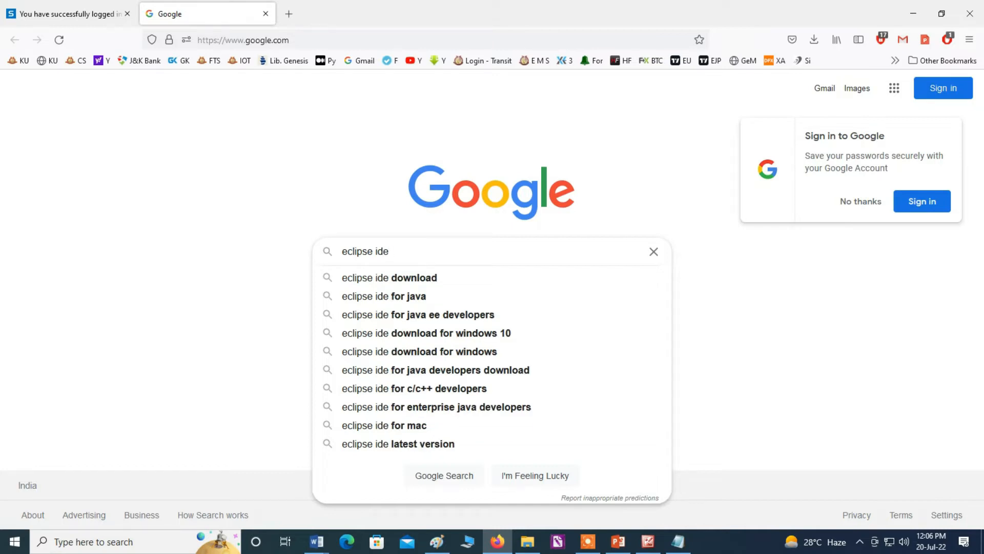
key("Down")
key("Return")
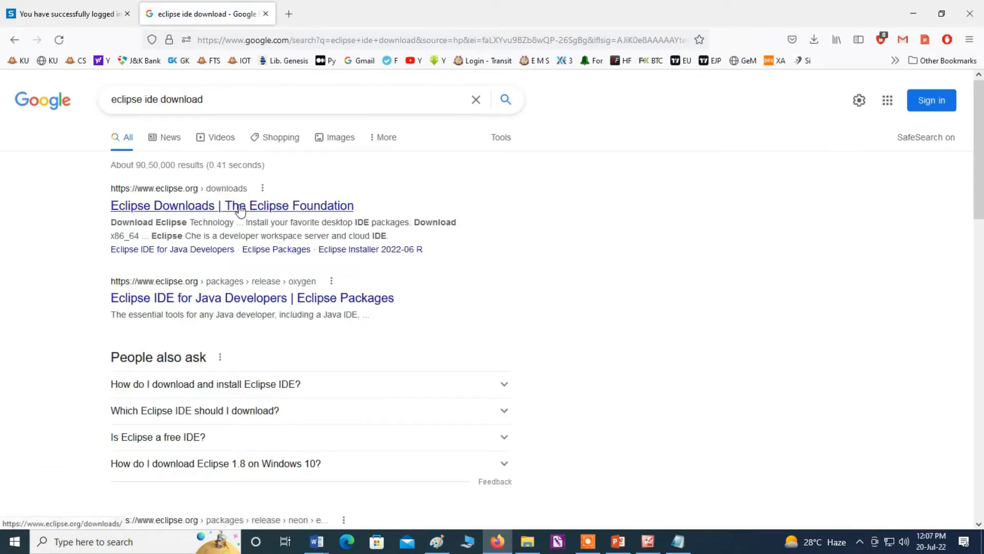
Step: Download the Eclipse IDE 2022-06 x86_64 installer from the Eclipse Foundation downloads page and check the download's progress
left_click(196, 210)
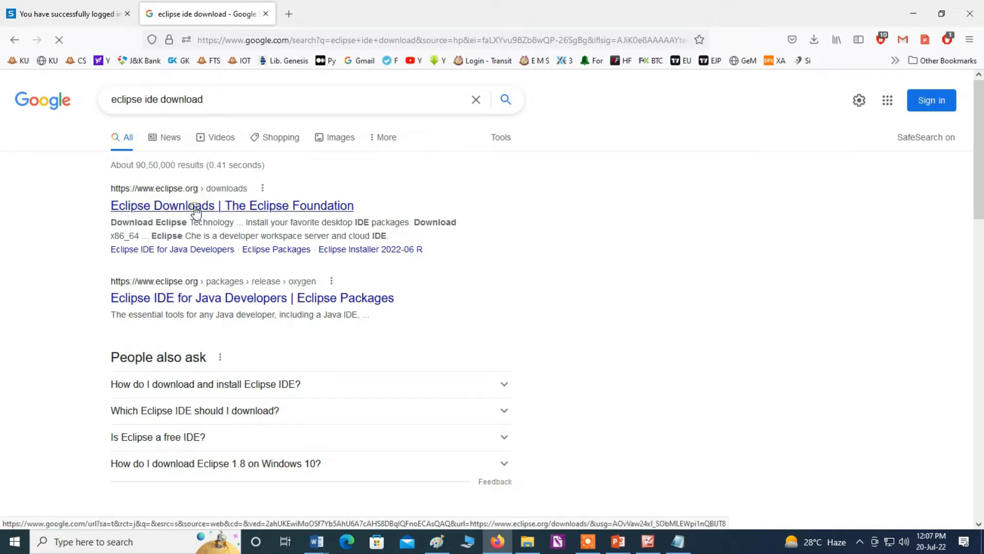
scroll(323, 395, "down", 3)
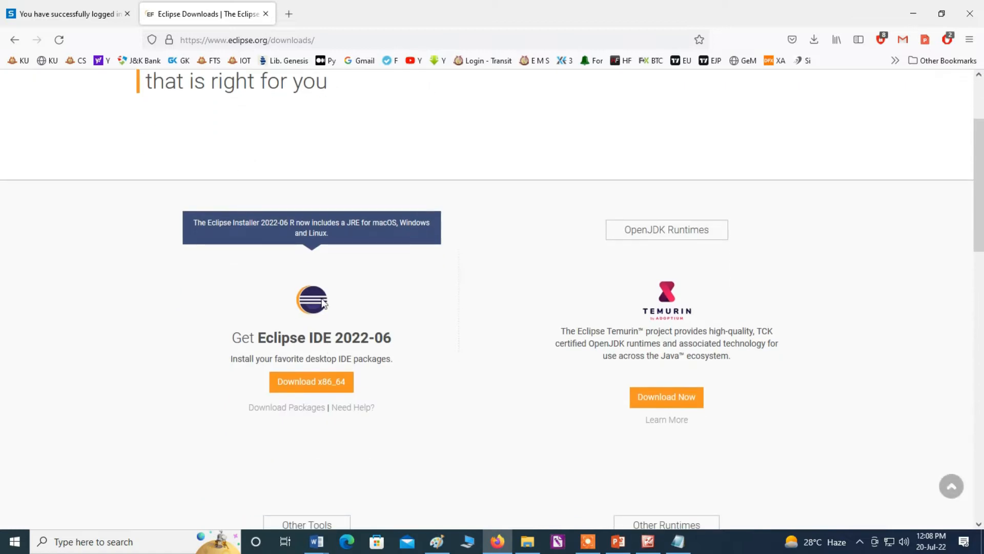
left_click(306, 388)
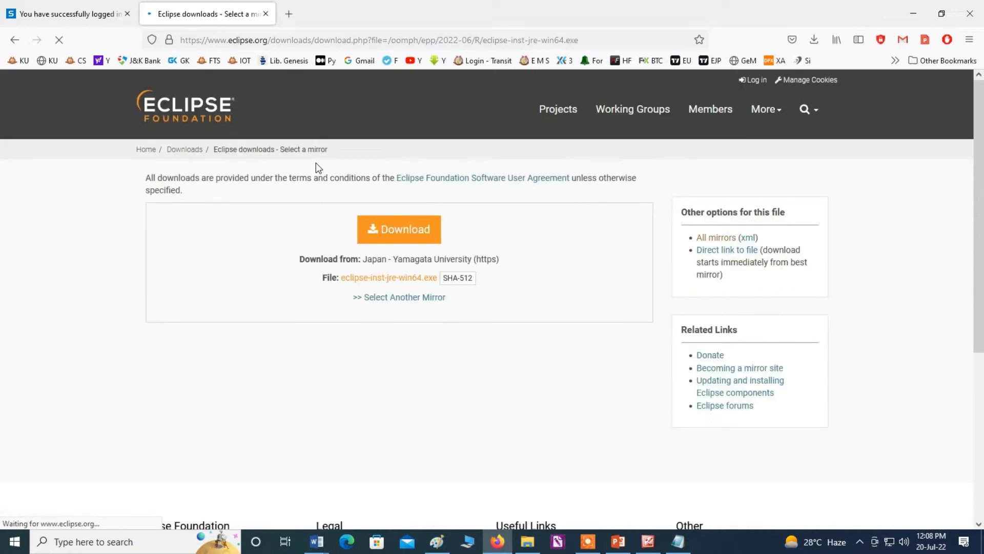
left_click(400, 232)
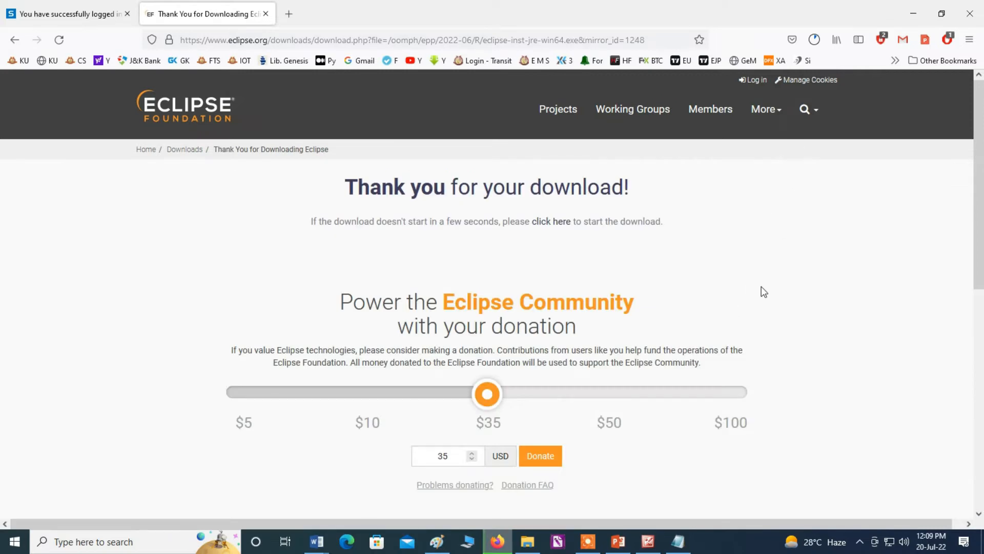
left_click(815, 41)
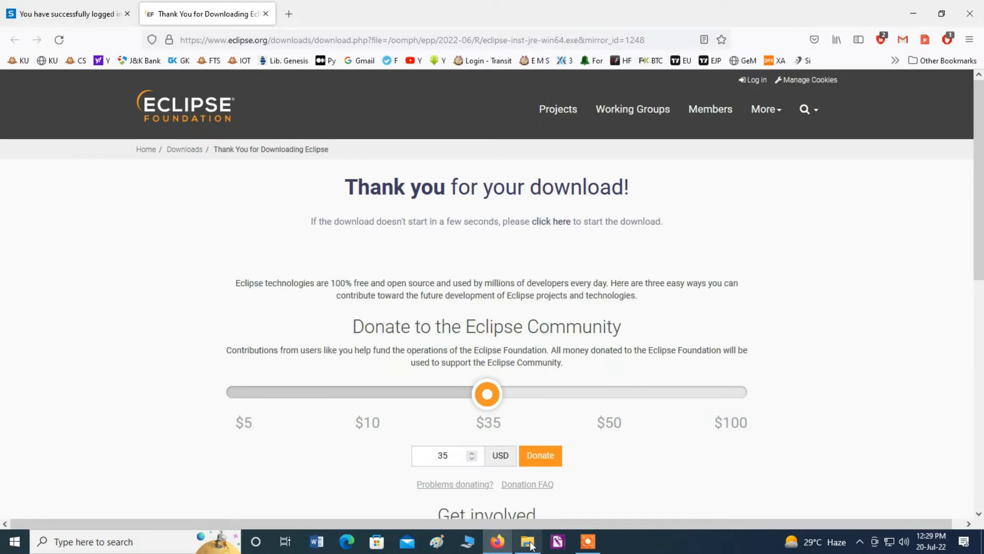
Step: Switch to File Explorer and run eclipse-inst-jre-win64.exe from the Downloads folder
left_click(498, 542)
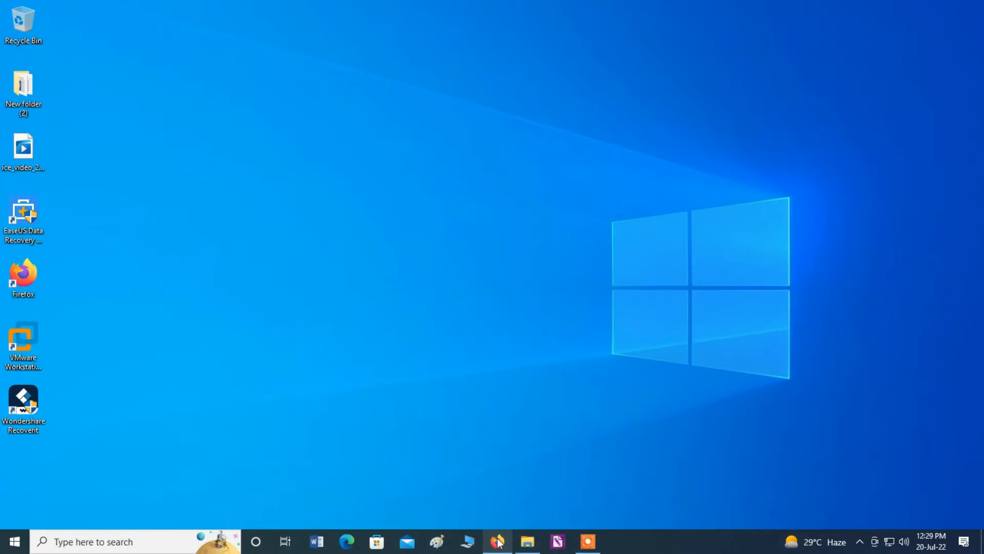
left_click(527, 546)
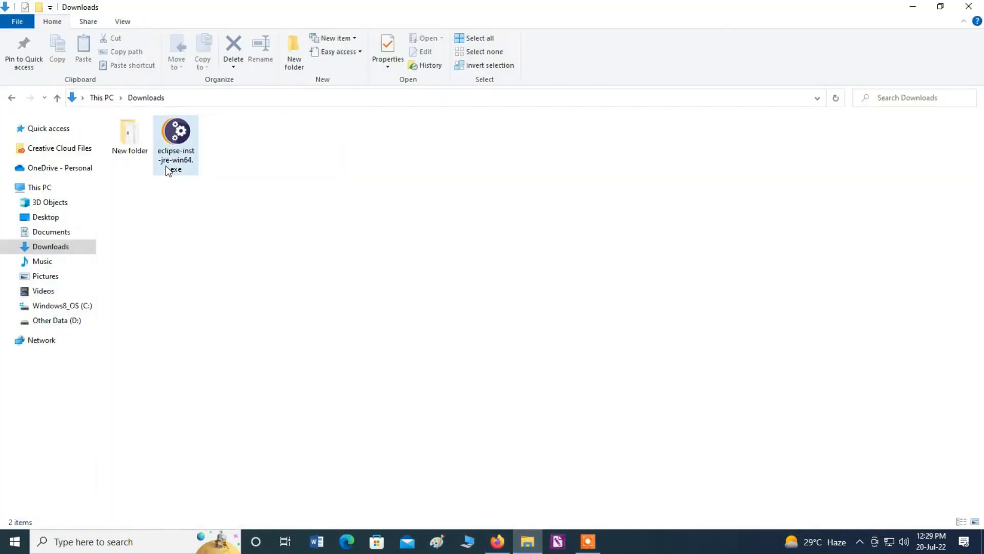
left_click(176, 137)
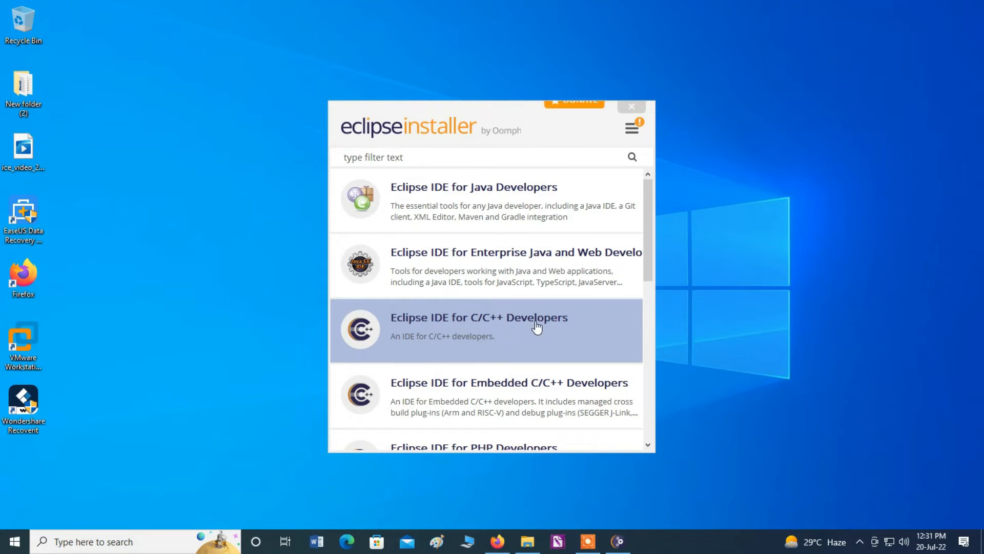
Step: Look through the installer's package list and choose Eclipse IDE for Java Developers
scroll(535, 326, "down", 1)
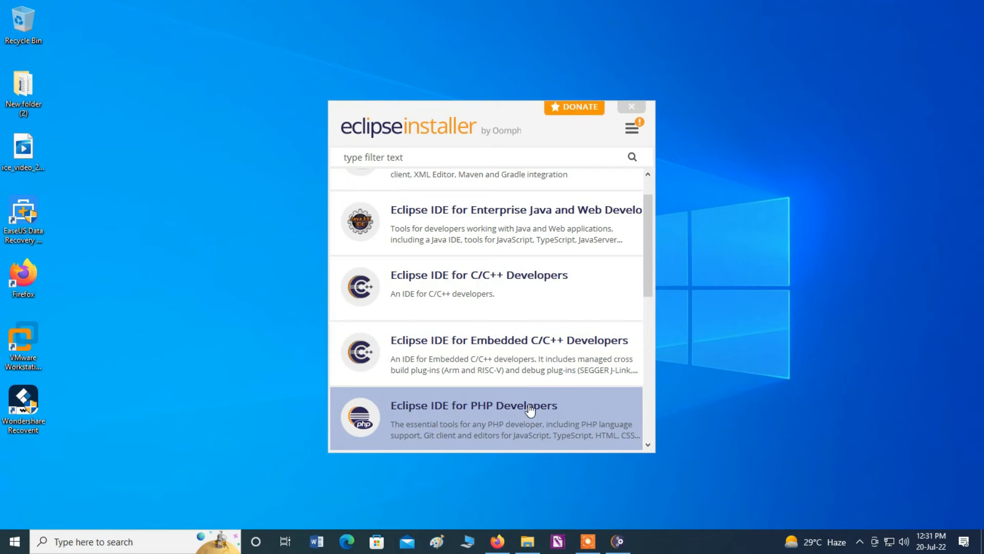
scroll(527, 413, "down", 1)
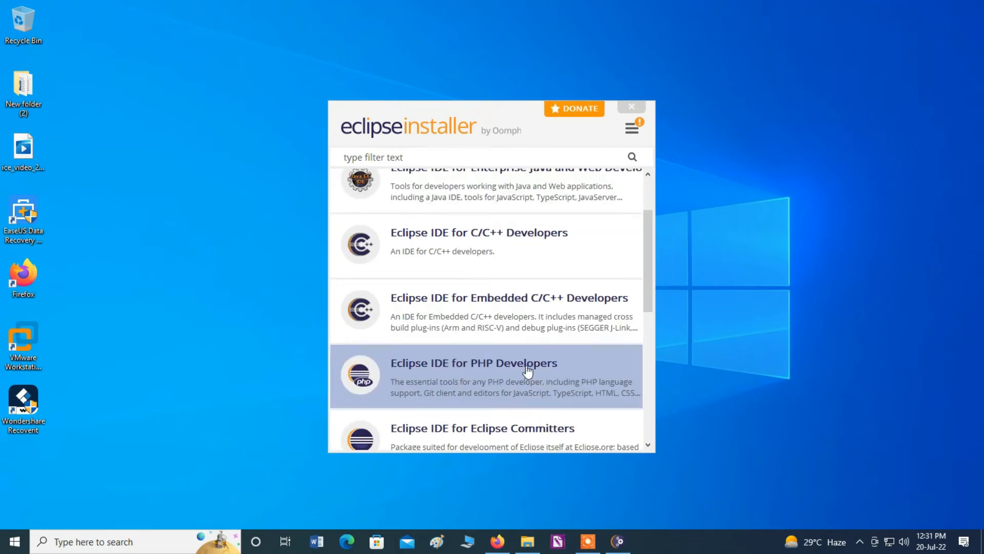
scroll(528, 369, "up", 2)
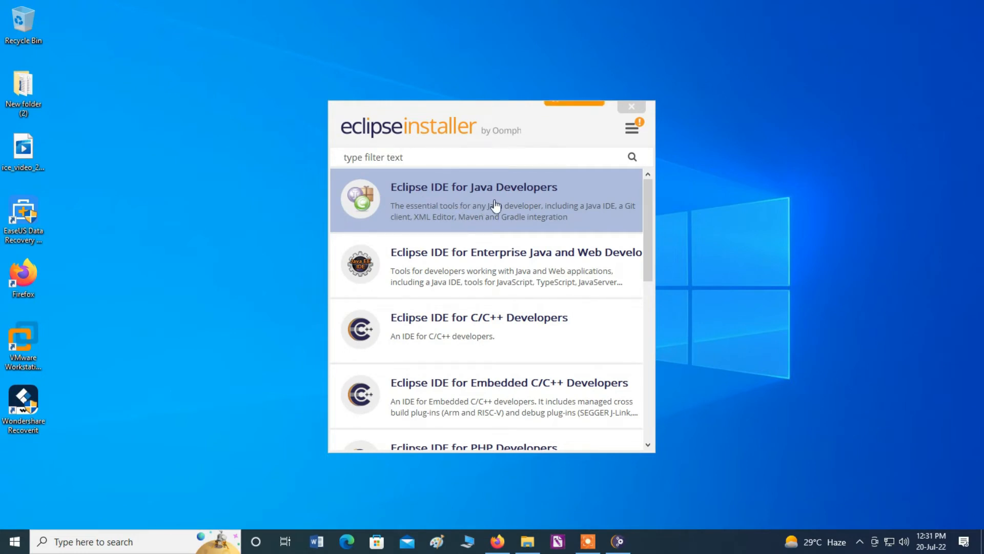
left_click(495, 205)
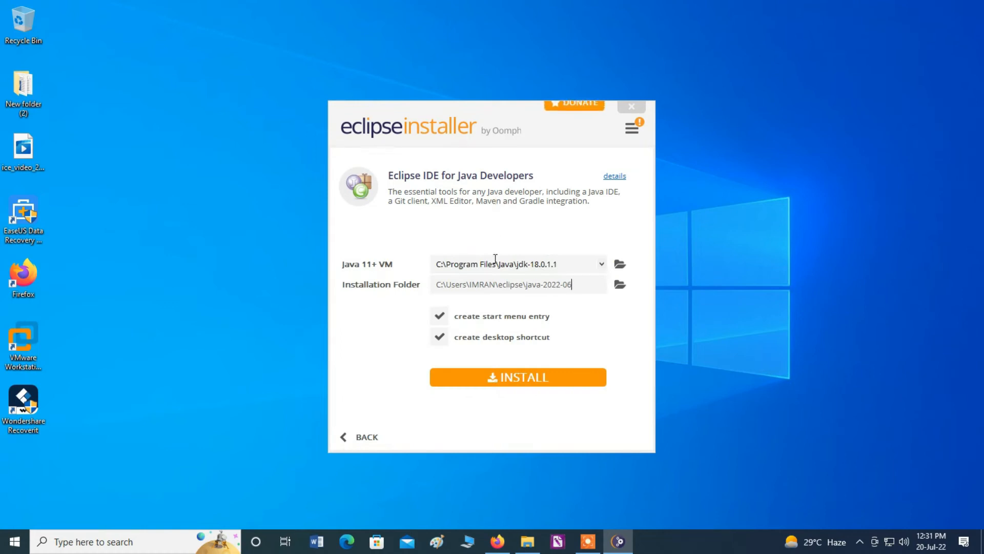
Step: Install the package with the preset Java VM, folder and shortcut options, and accept the Eclipse Foundation Software User Agreement
left_click_drag(472, 264, 408, 276)
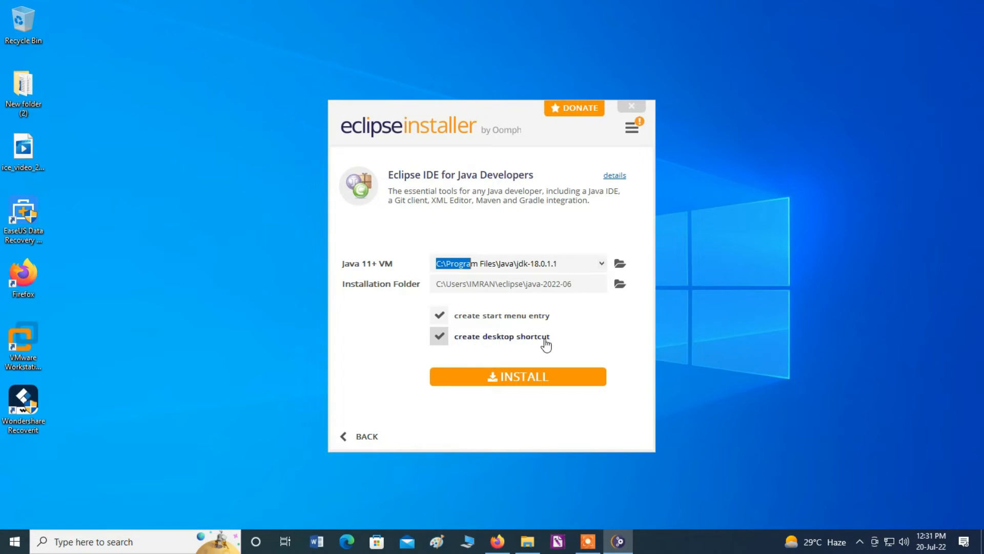
left_click(531, 379)
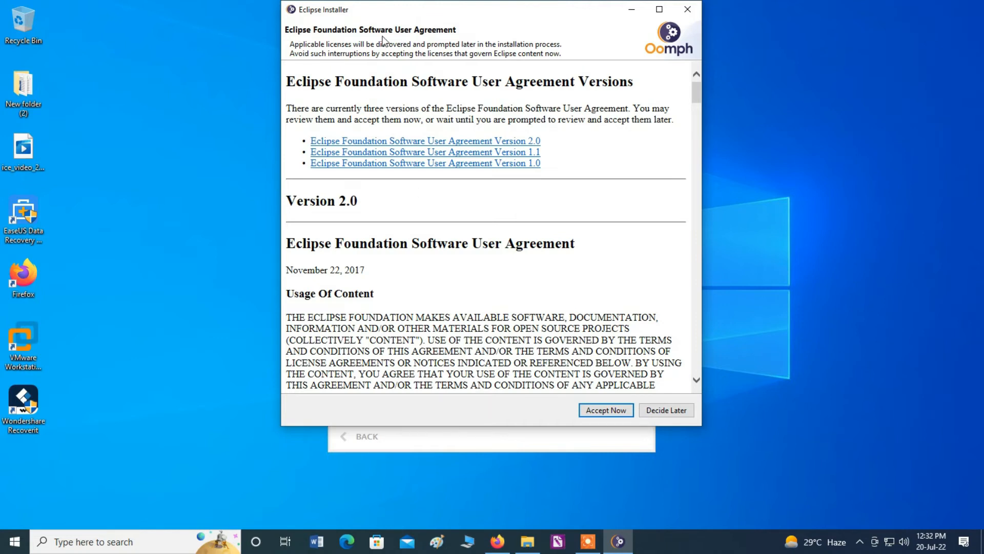
left_click(617, 411)
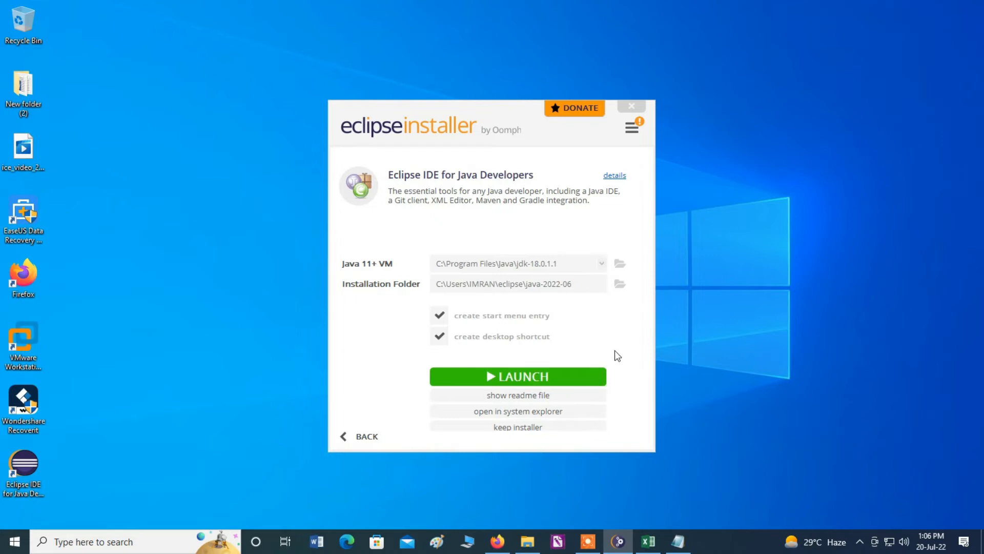
Step: Launch Eclipse with the proposed eclipse-workspace directory, set as the default workspace without asking again
left_click(534, 379)
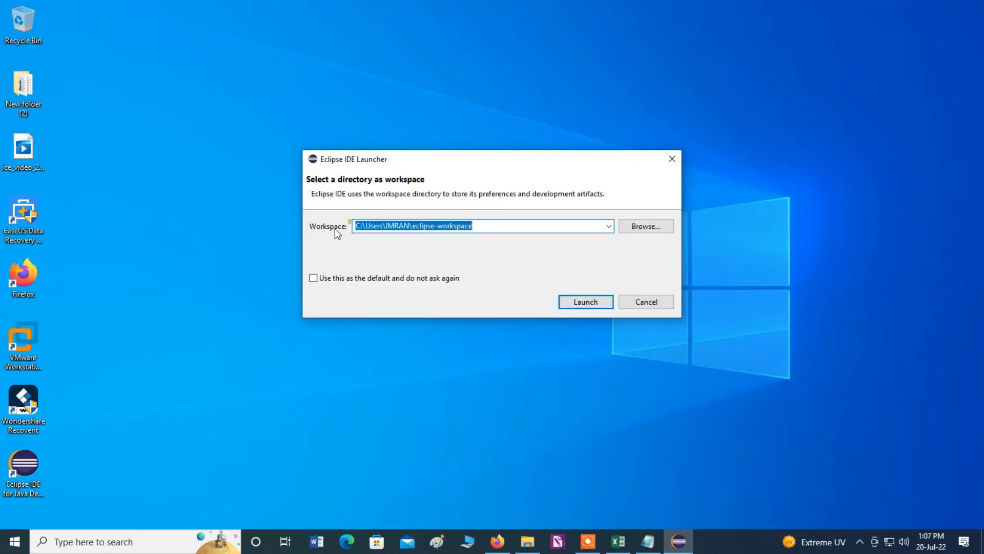
left_click(484, 227)
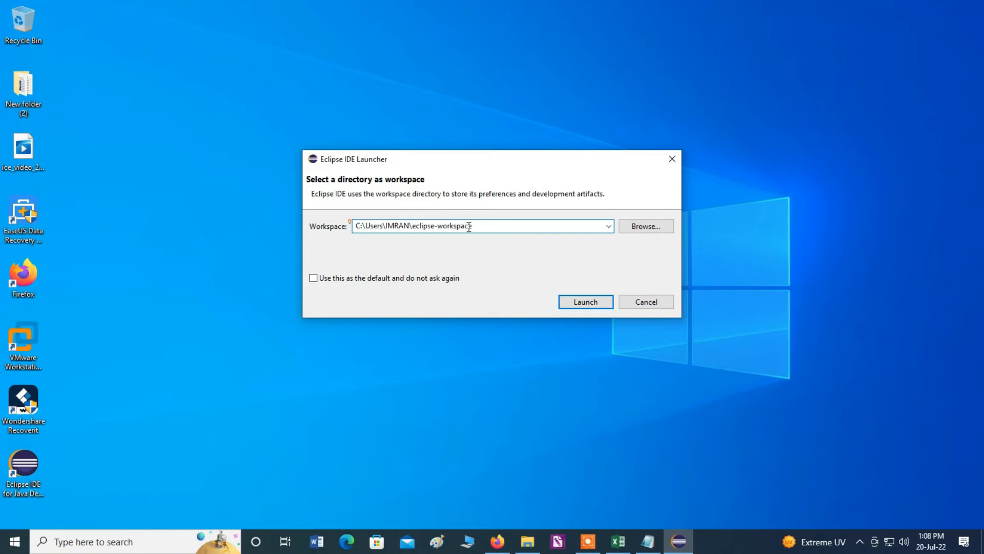
left_click(488, 229)
left_click(314, 278)
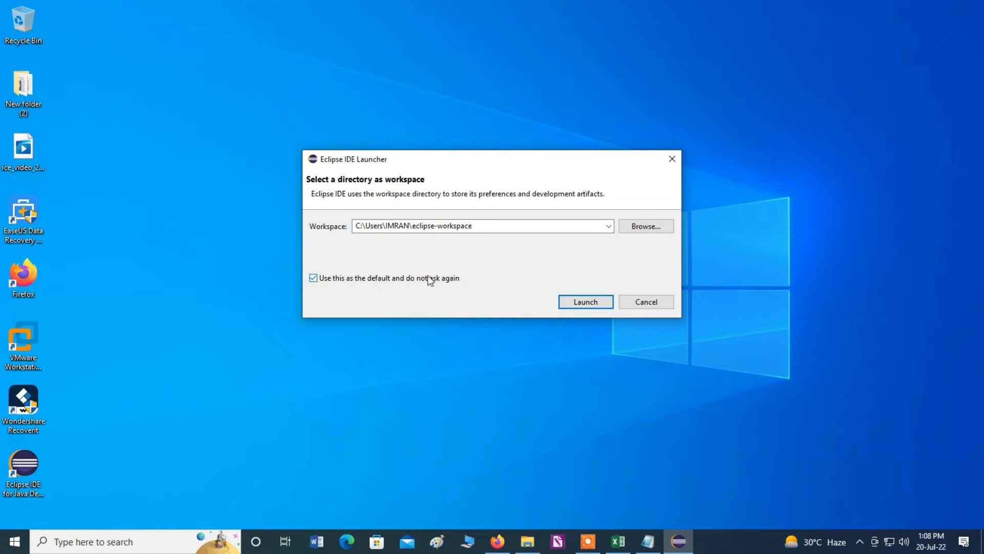
left_click(580, 306)
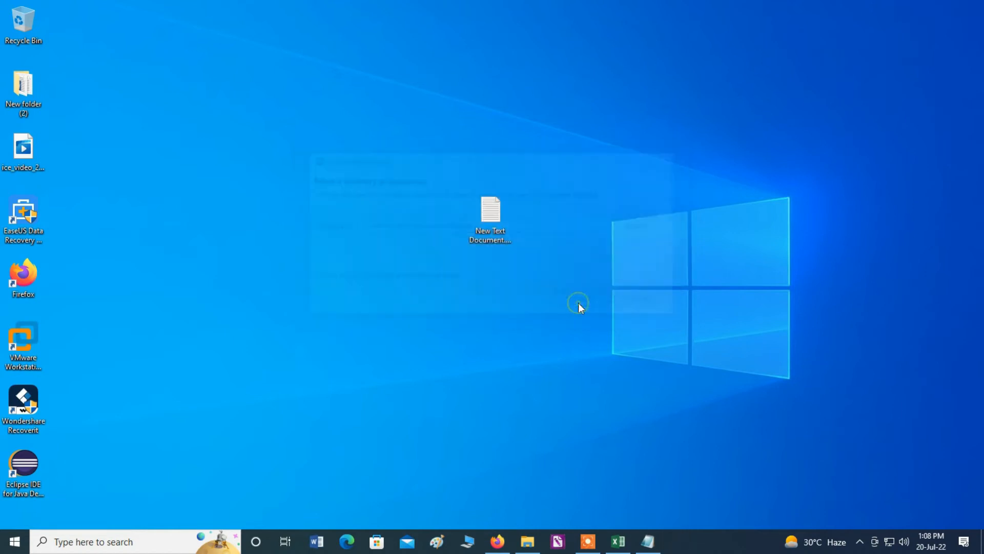
Step: Look through the Welcome page and restore it from its maximized state to reveal the workbench views
scroll(459, 365, "down", 8)
scroll(459, 365, "down", 3)
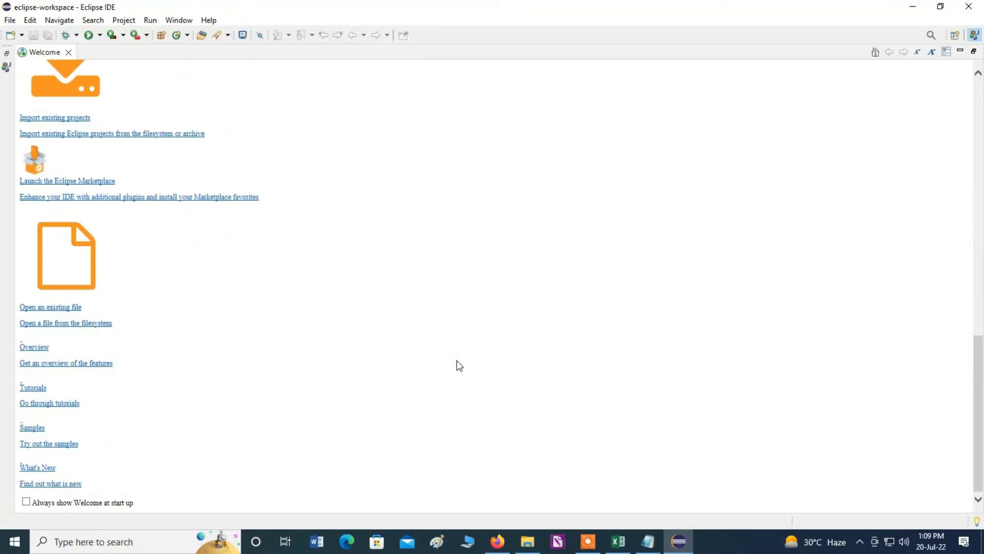
scroll(459, 365, "up", 15)
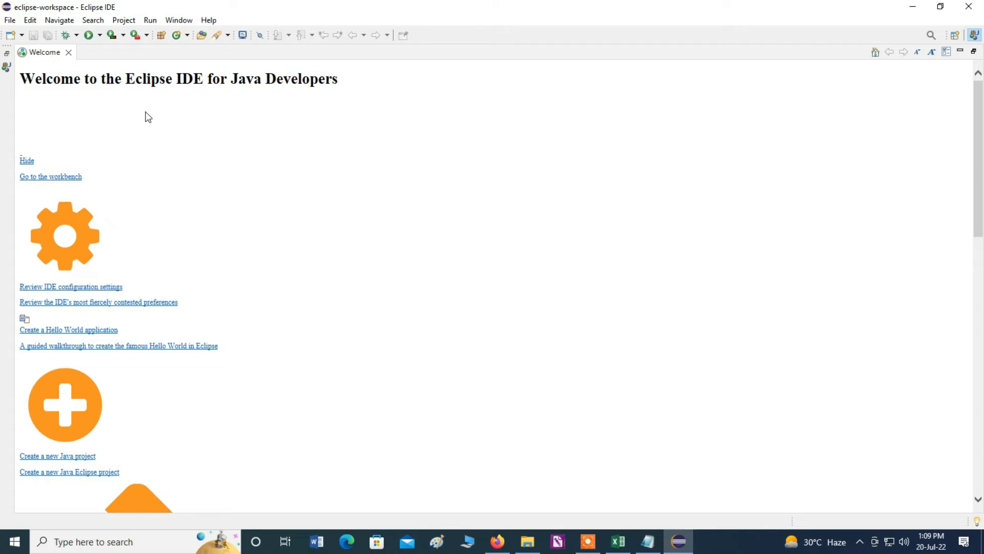
left_click(7, 55)
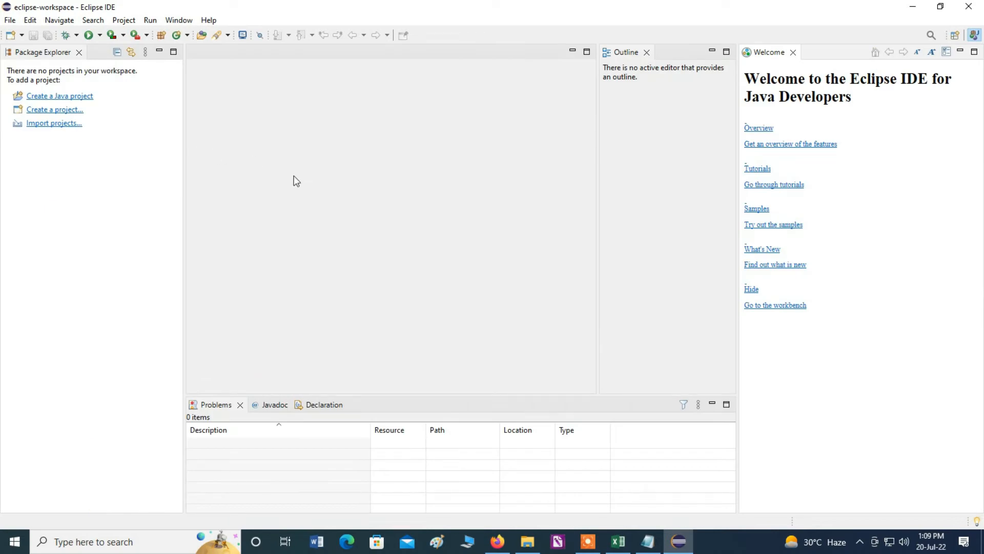
Step: Start a new Java project named FirstProject in the default location, keeping JavaSE-18 as its execution environment
left_click(12, 23)
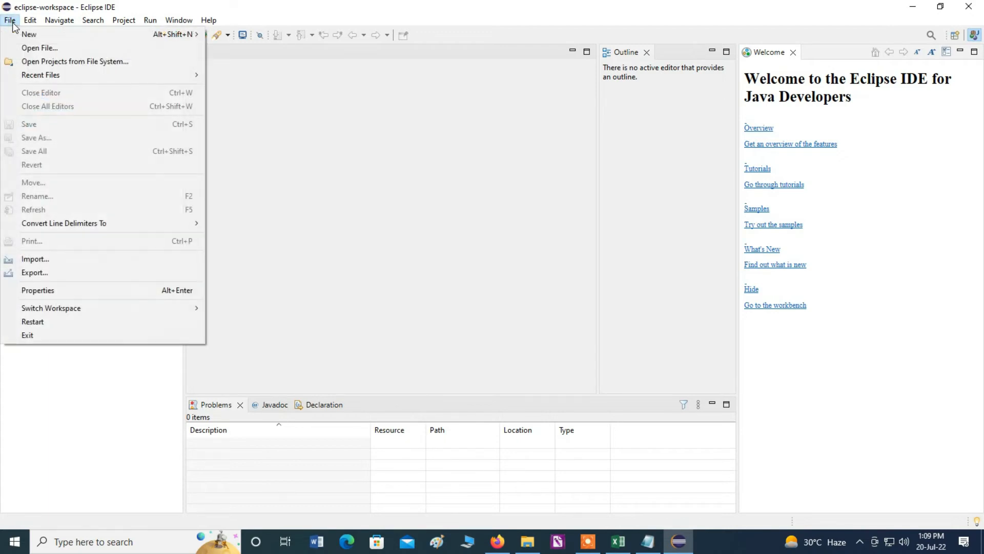
mouse_move(18, 31)
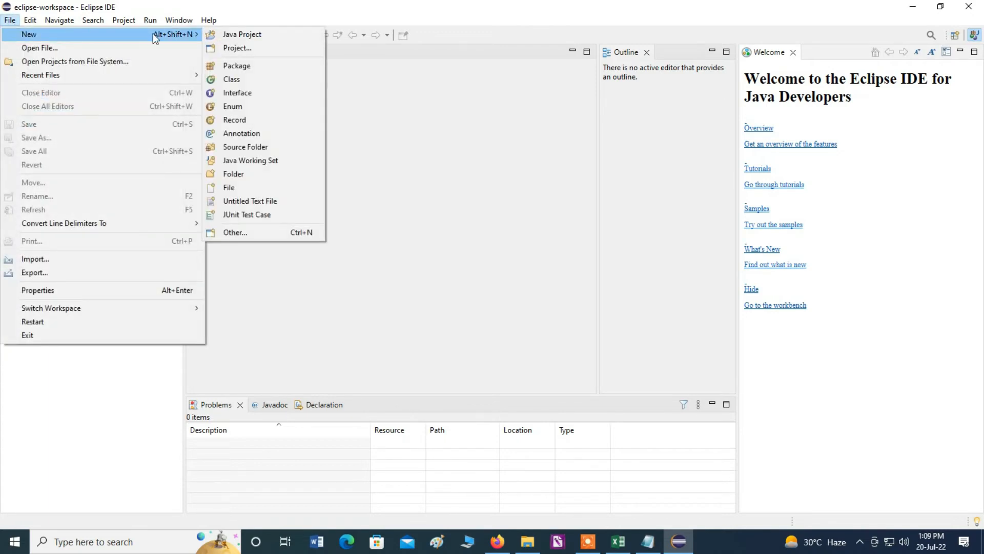
left_click(246, 34)
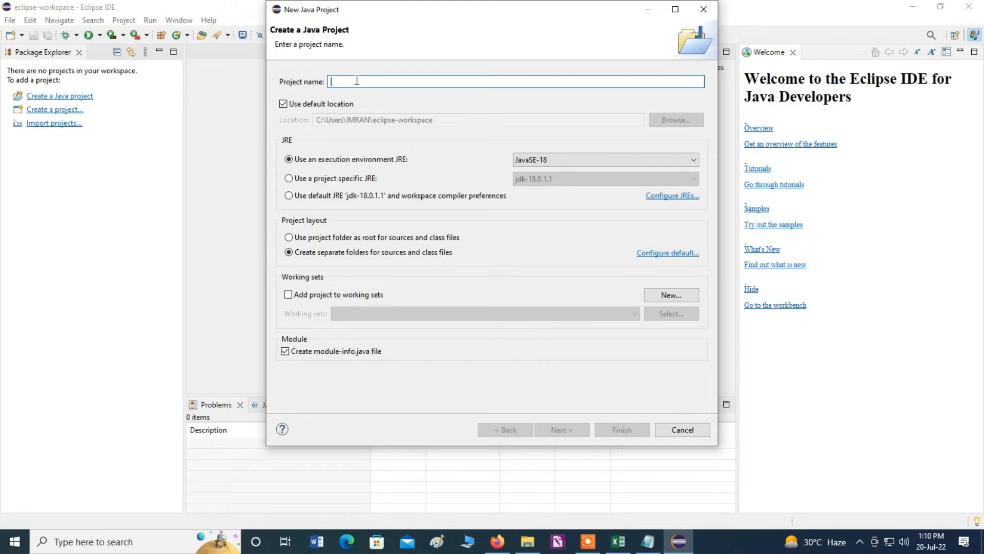
type("First")
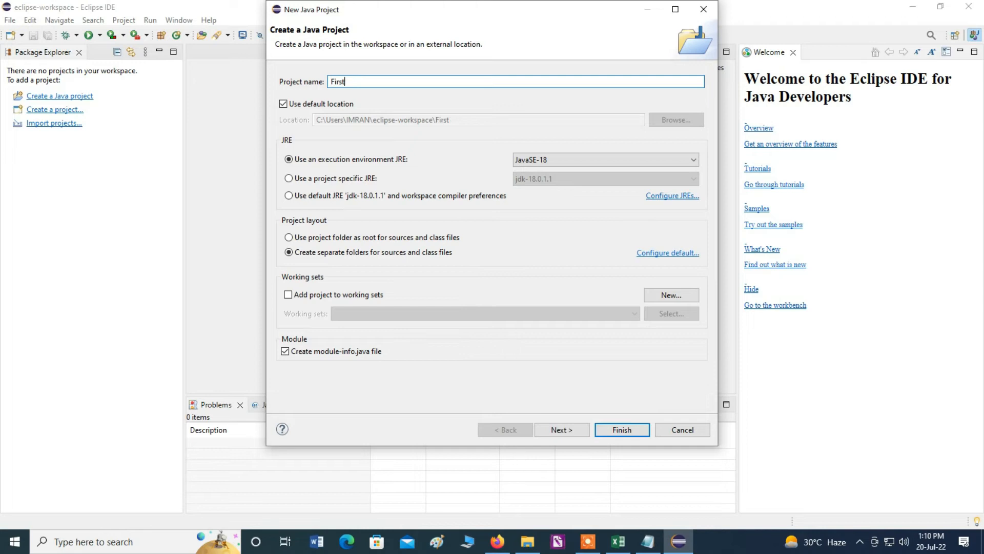
type("Project")
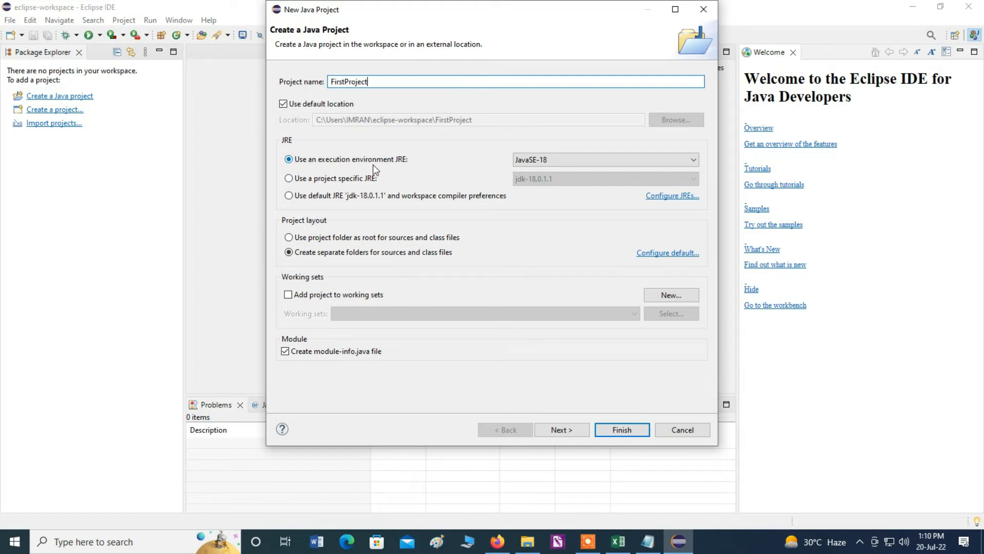
left_click(563, 161)
left_click(563, 161)
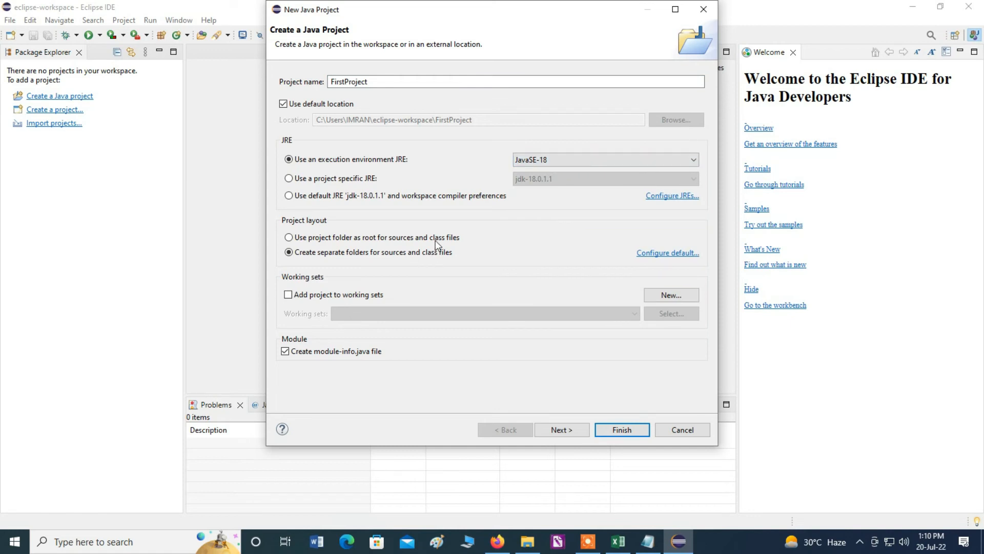
Step: Allow output folders for source folders, then finish the project with a module-info.java for module FirstProject that includes generated comments
left_click(563, 431)
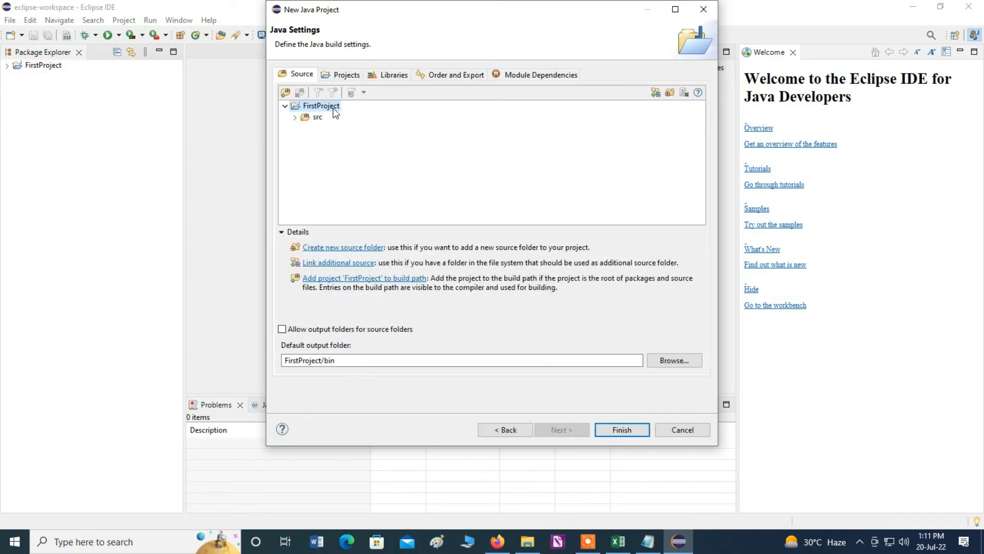
left_click(282, 329)
left_click(621, 431)
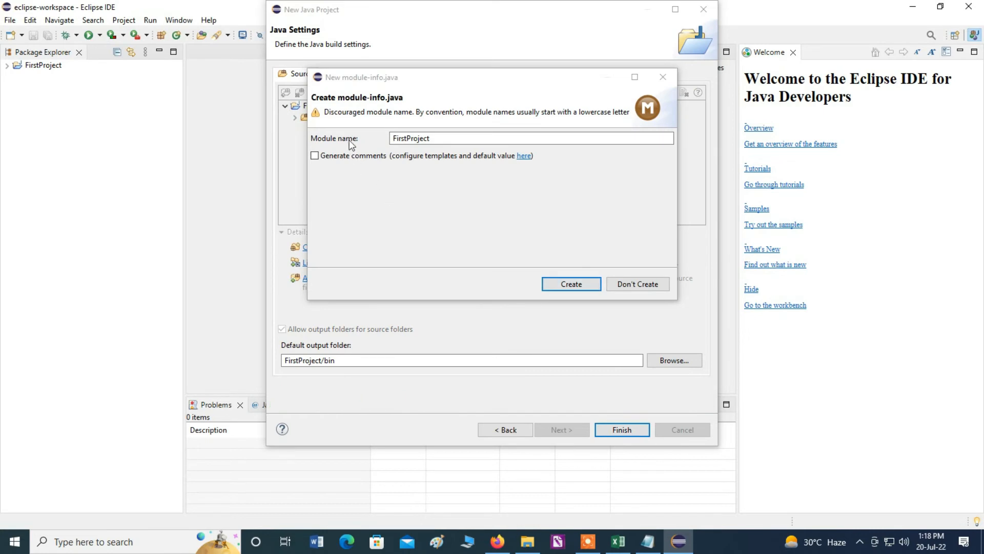
left_click(315, 155)
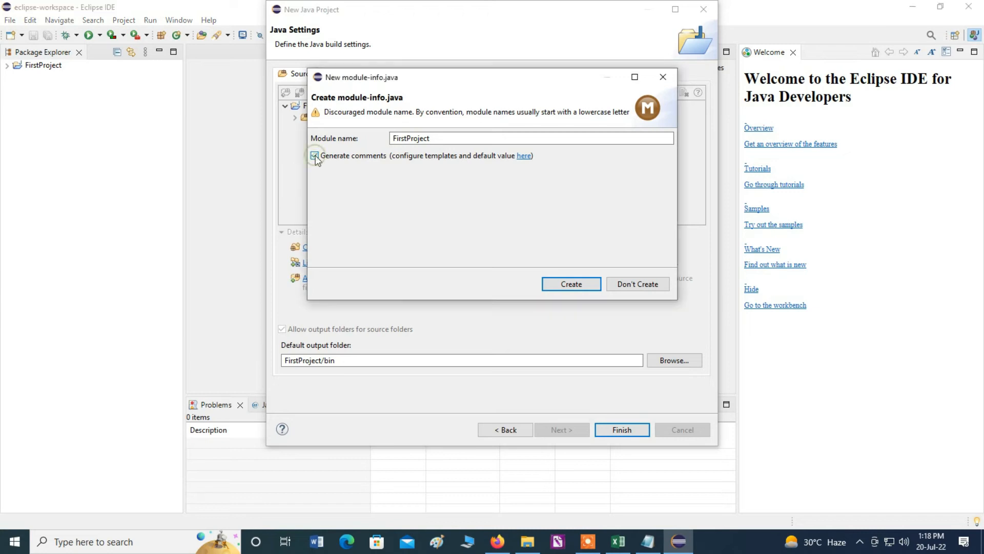
left_click(572, 284)
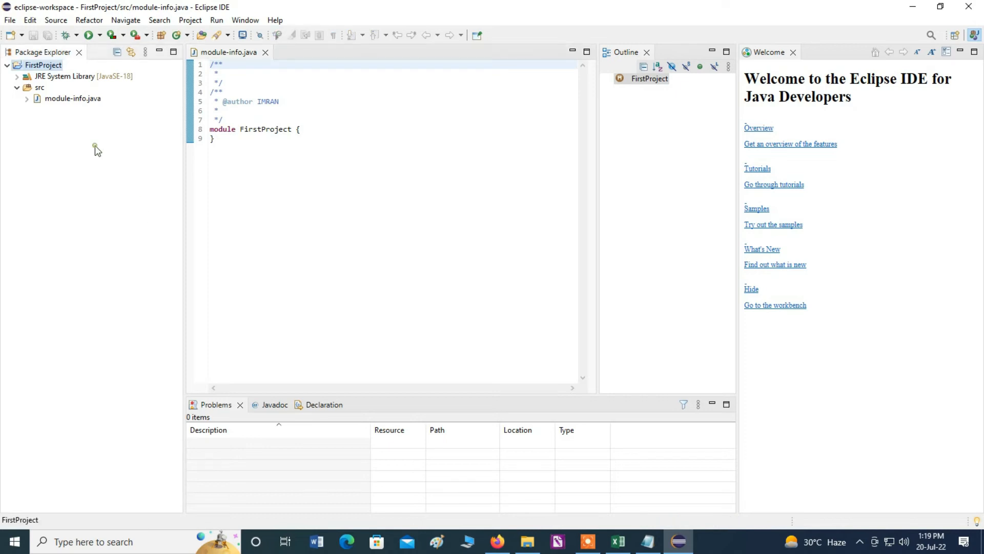
Step: Delete module-info.java from the project's src folder
left_click(69, 99)
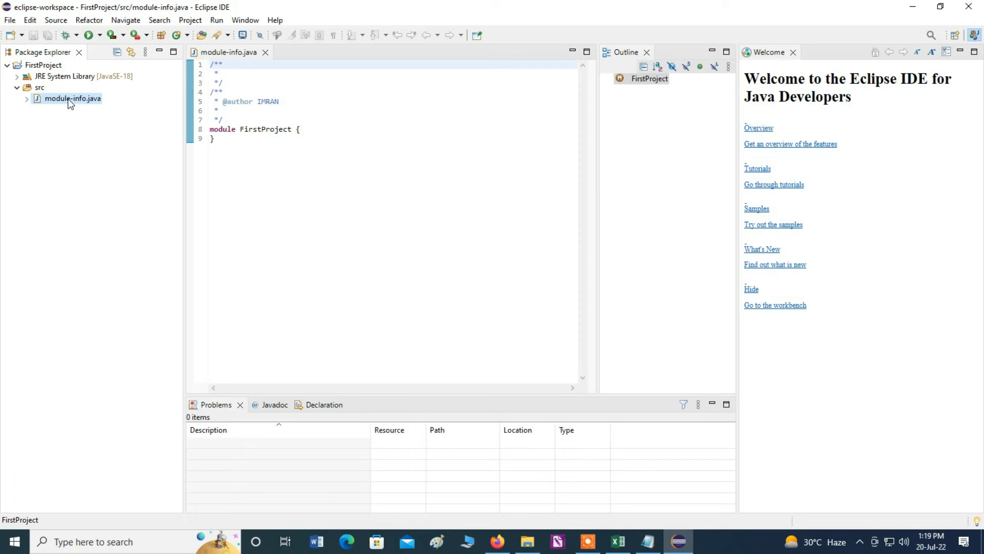
right_click(69, 101)
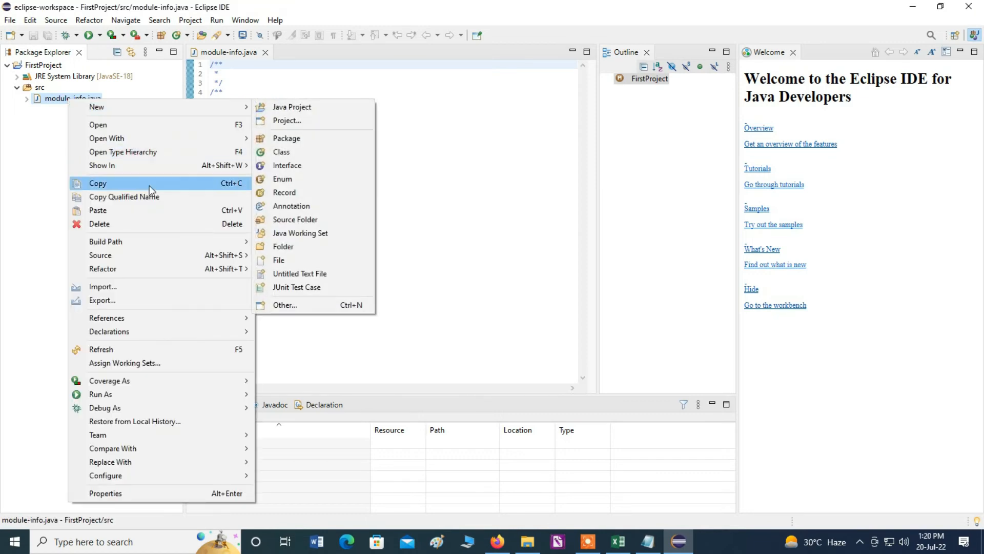
left_click(155, 227)
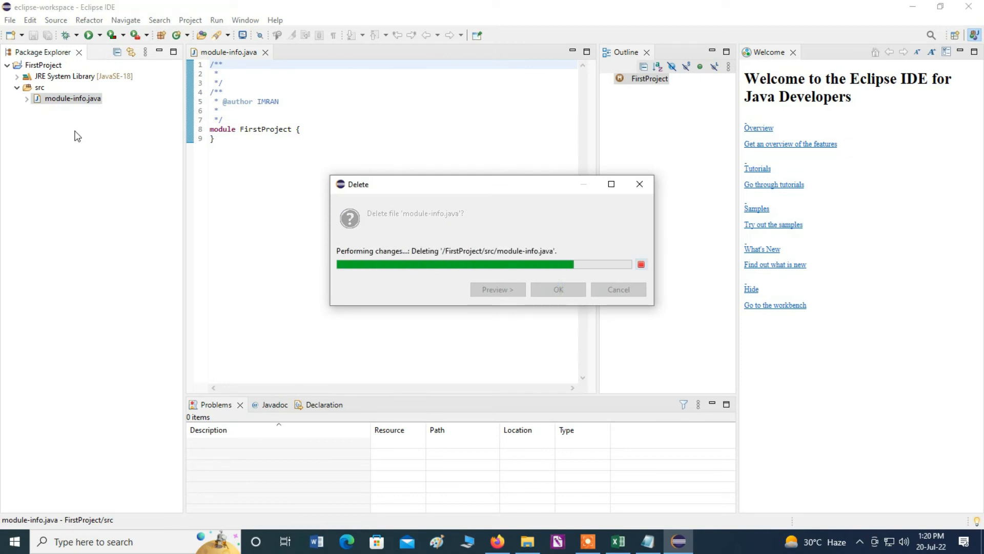
Step: Create a public class FirstJavaClass in the src folder with a public static void main(String[] args) stub
right_click(34, 90)
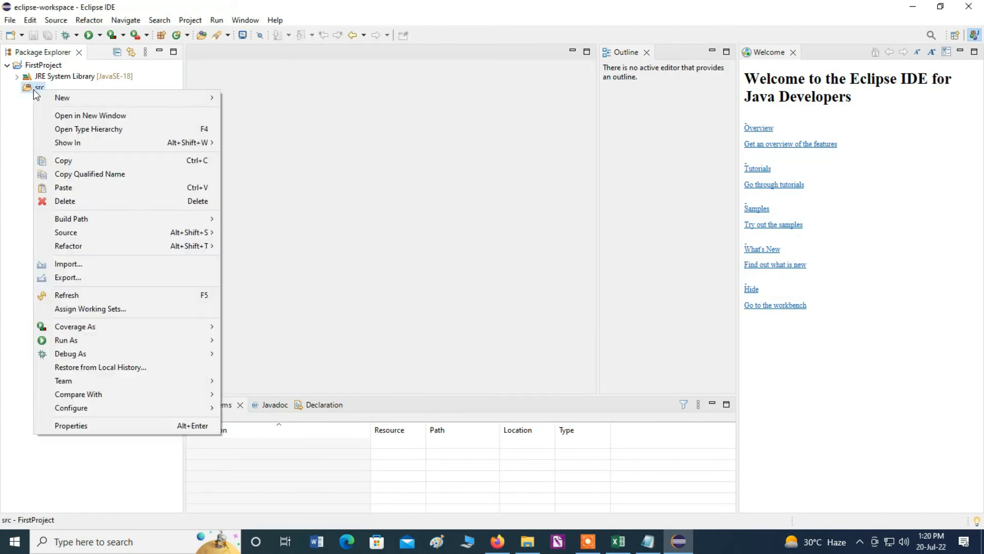
mouse_move(57, 99)
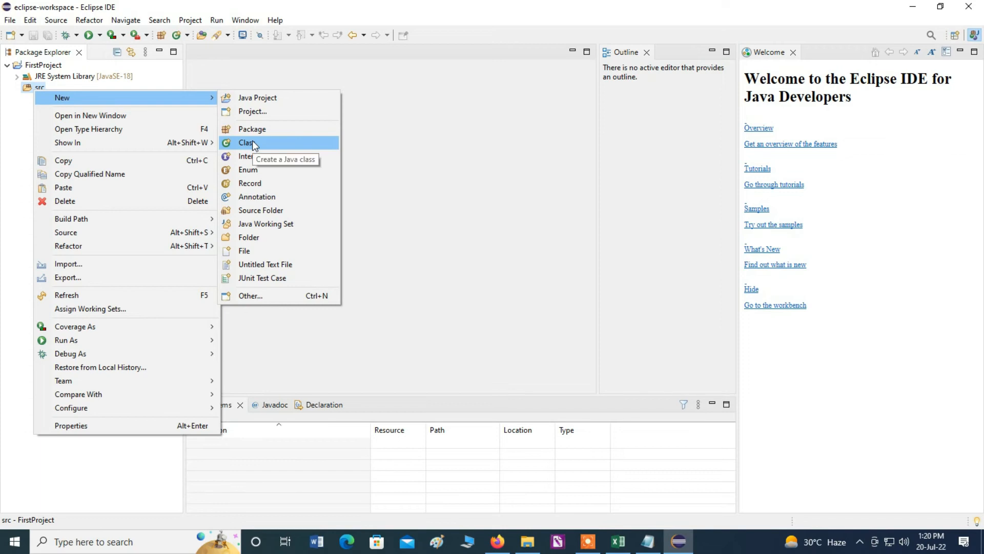
left_click(246, 143)
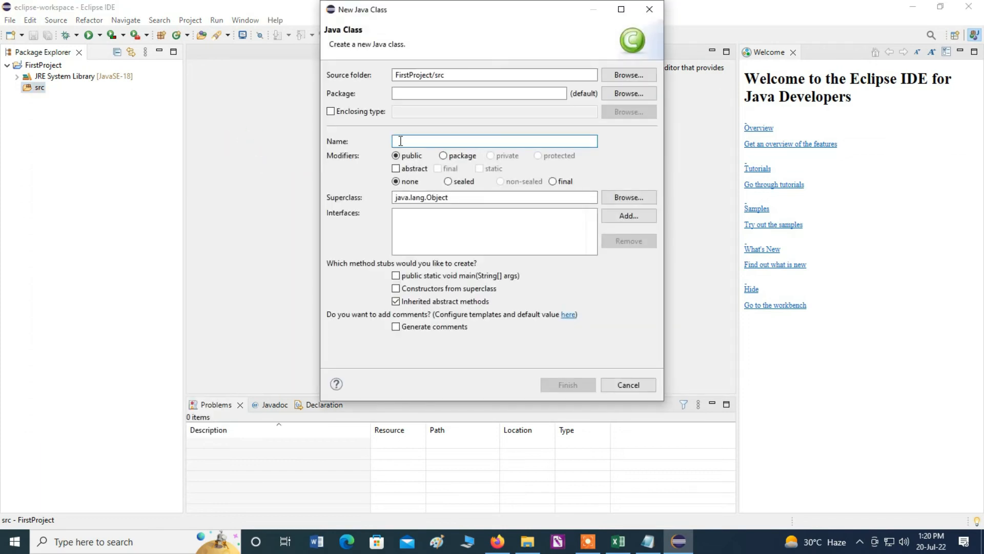
type("Fi")
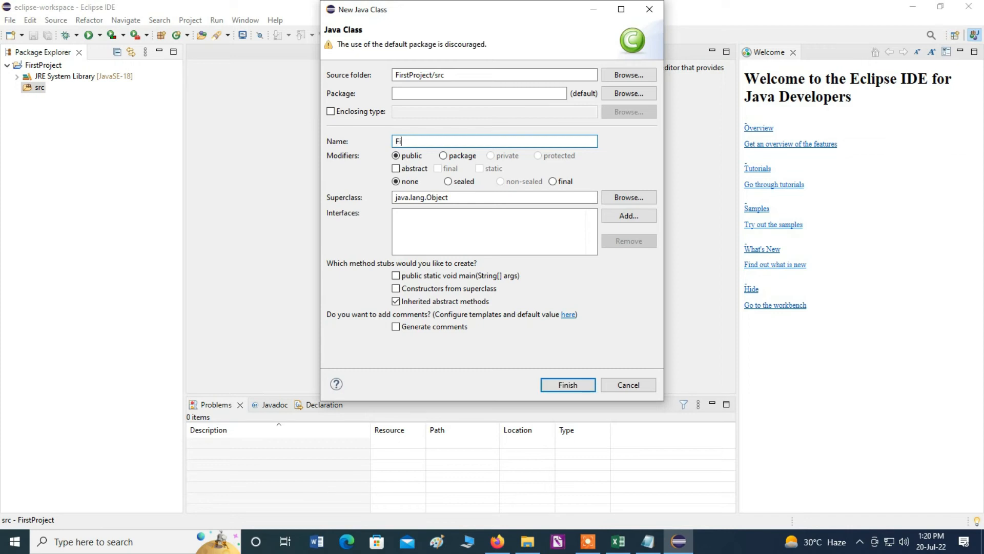
type("rstJavaClass")
left_click(396, 277)
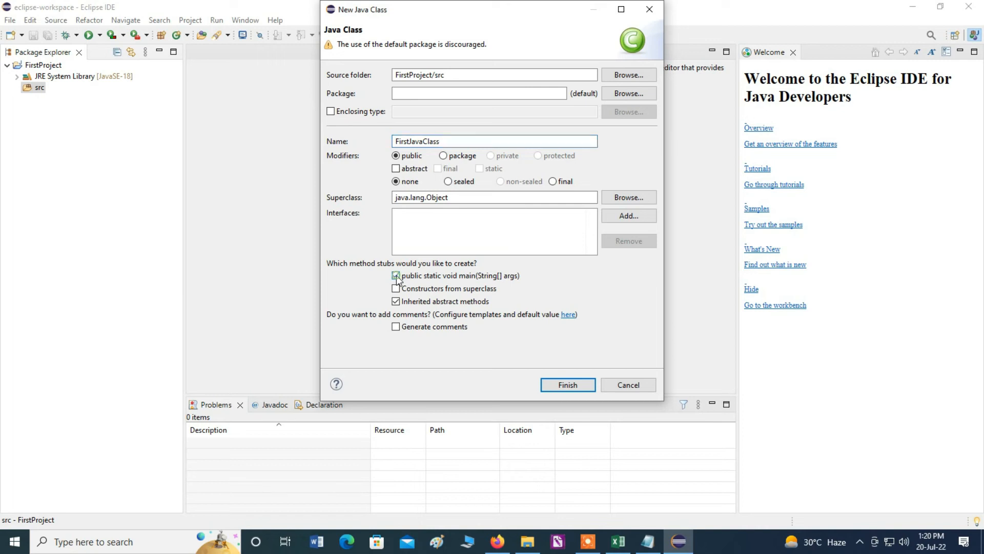
left_click(562, 382)
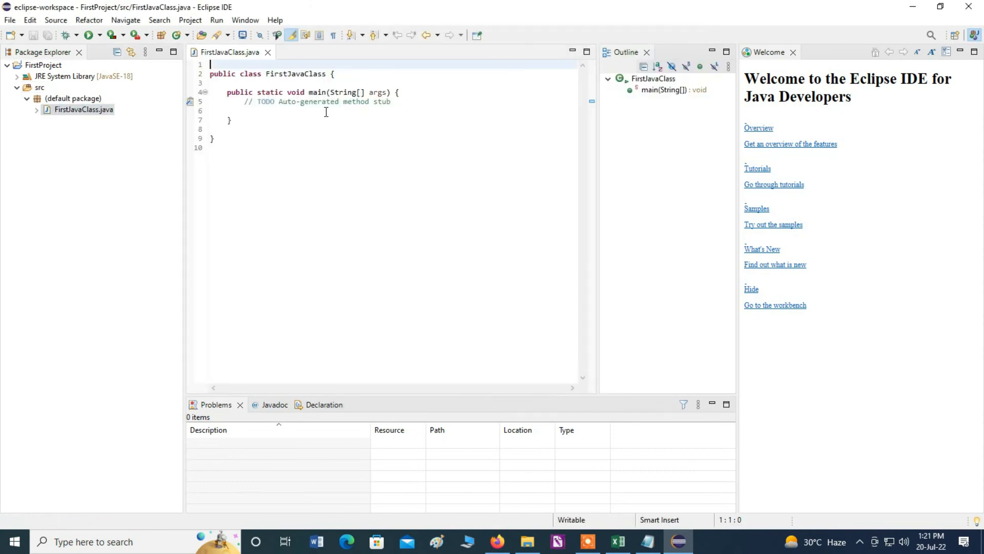
Step: Replace the TODO comment in the main method with the statement System.out.println("First Project");
triple_click(323, 102)
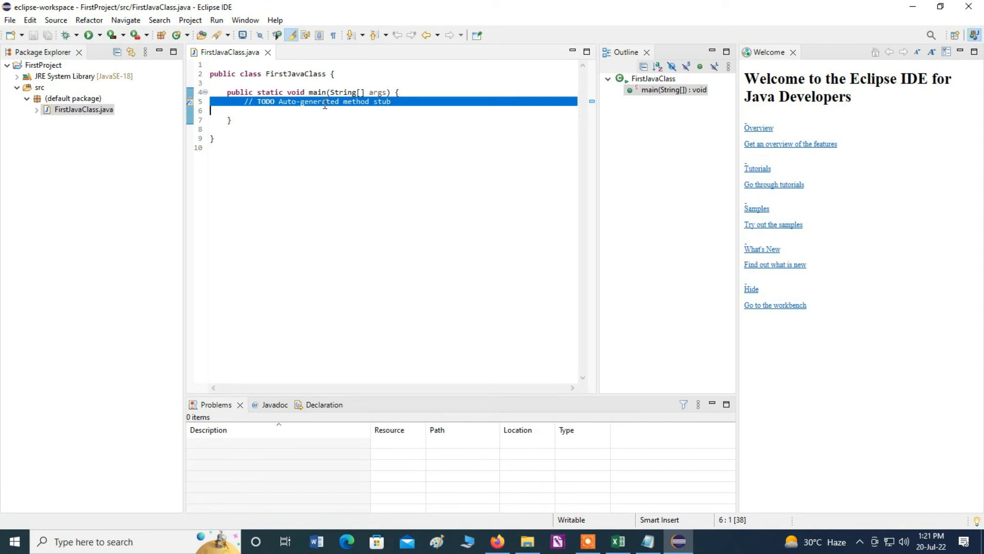
type("System.out")
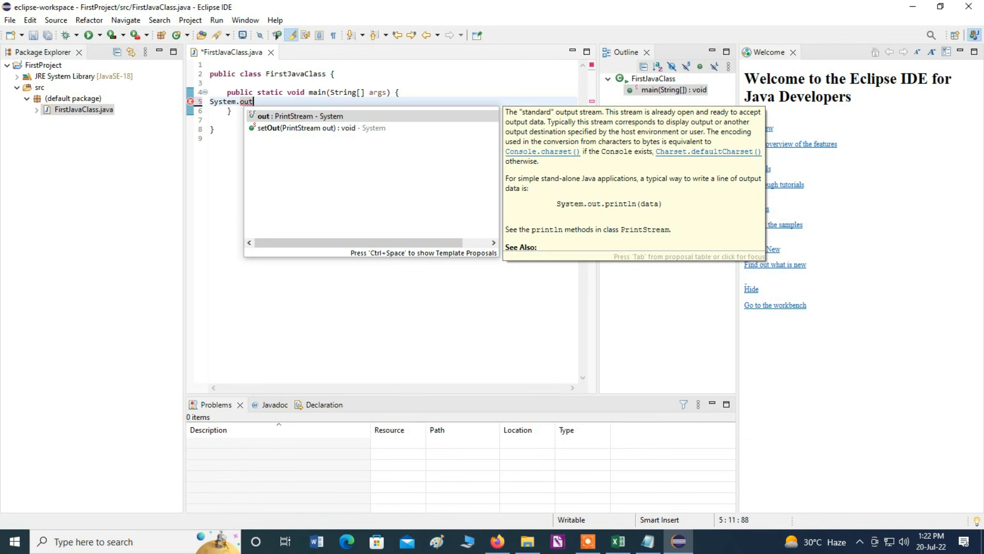
key("Return")
type(".print")
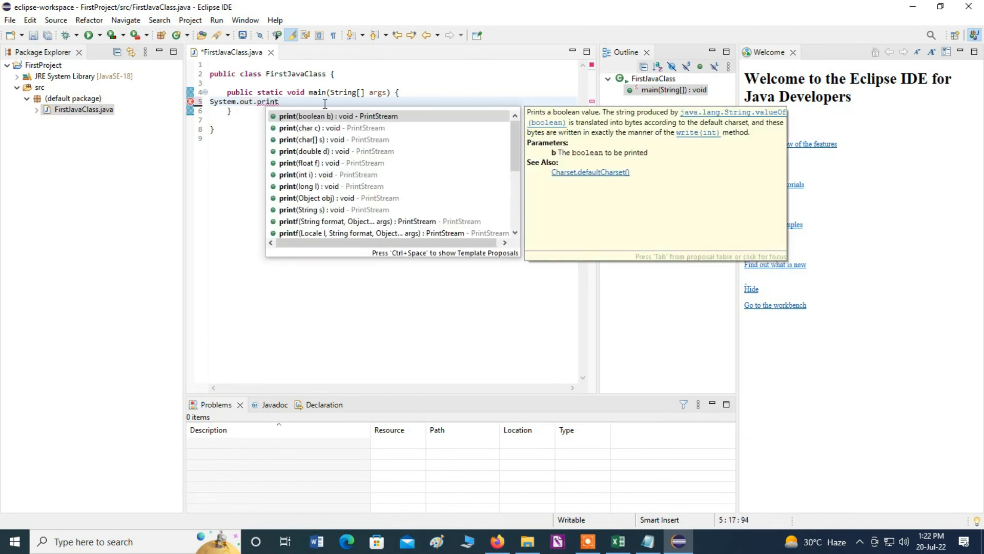
key("Escape")
type("ln")
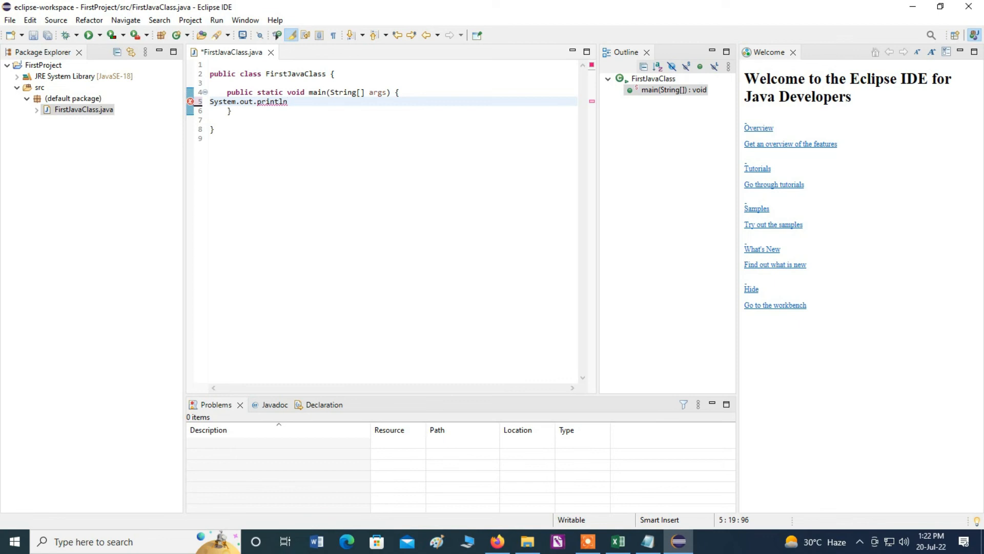
type("(")
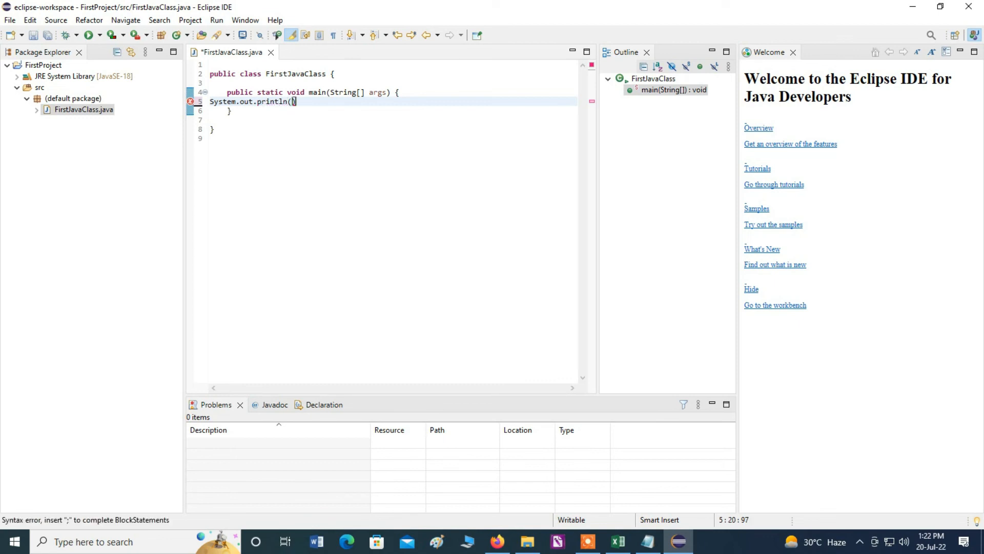
type("First Project\"")
left_click(345, 101)
key("Left")
key("Left")
key("Left")
key("Left")
key("Left")
key("Left")
key("Left")
key("Left")
key("Left")
key("Left")
key("Left")
key("Left")
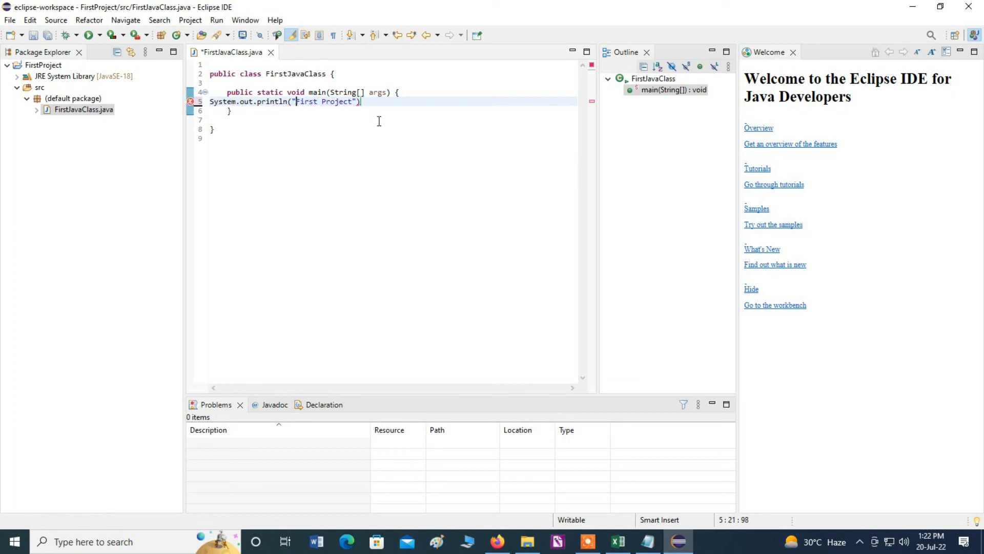
key("End")
type(";")
left_click(308, 152)
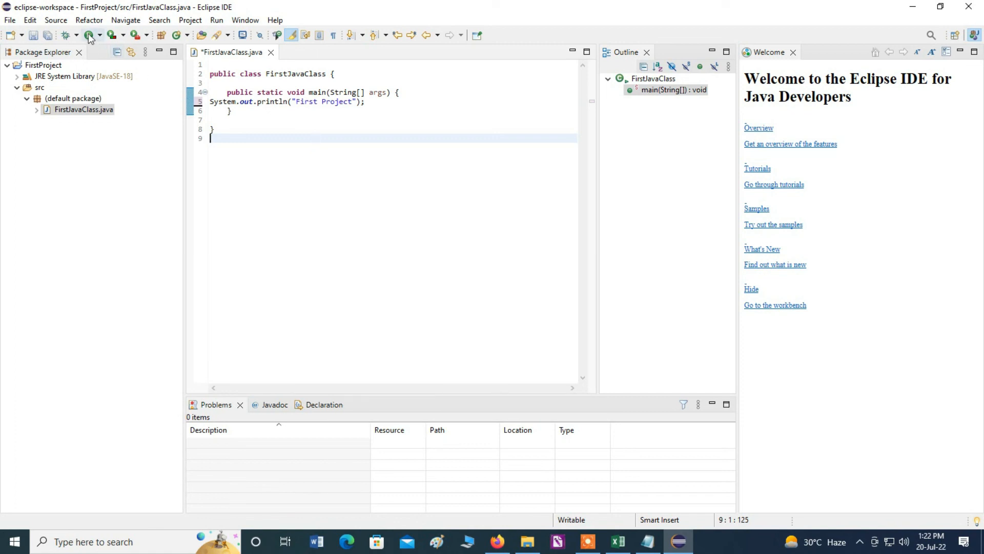
Step: Save and run FirstJavaClass.java, and compare the console output with the string in the println statement
left_click(89, 37)
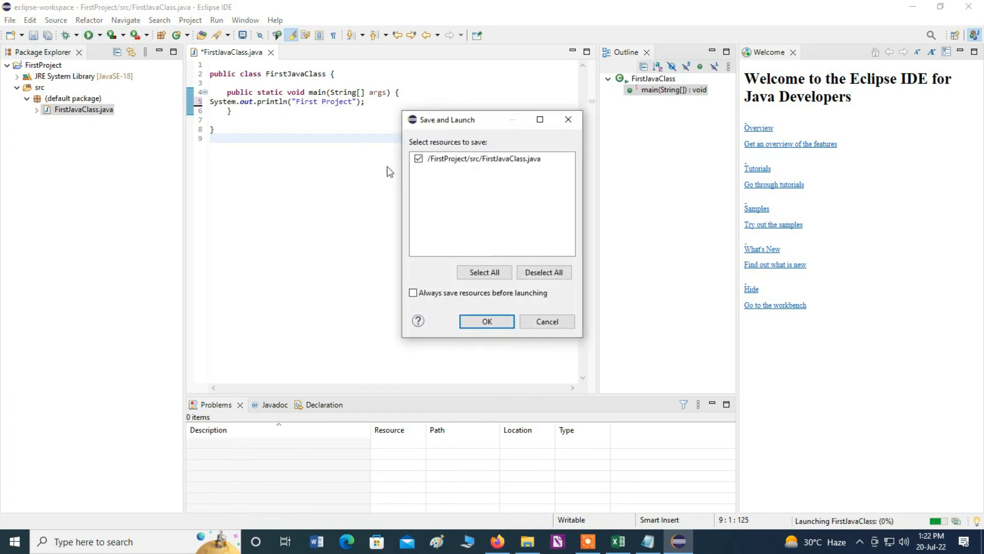
left_click(480, 322)
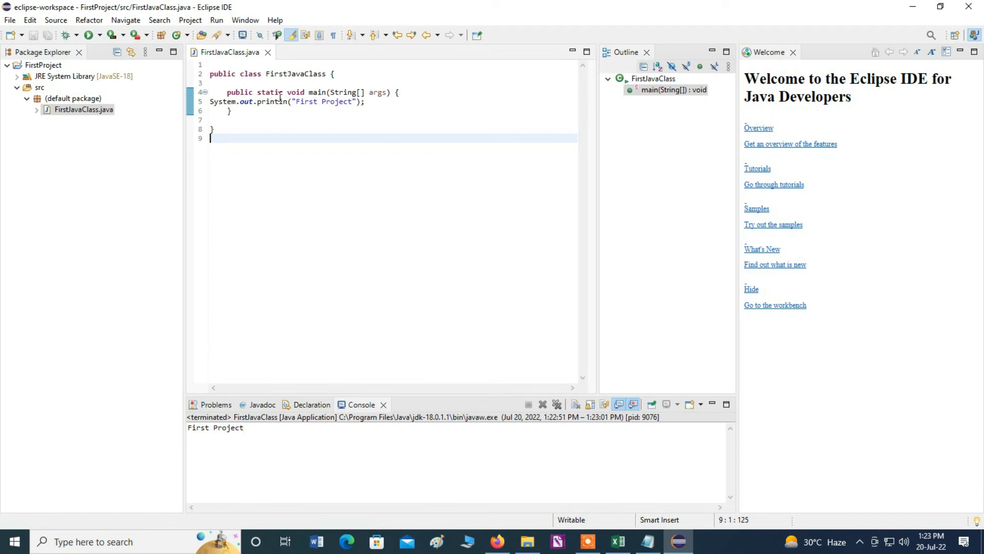
left_click_drag(295, 102, 353, 101)
left_click(349, 101)
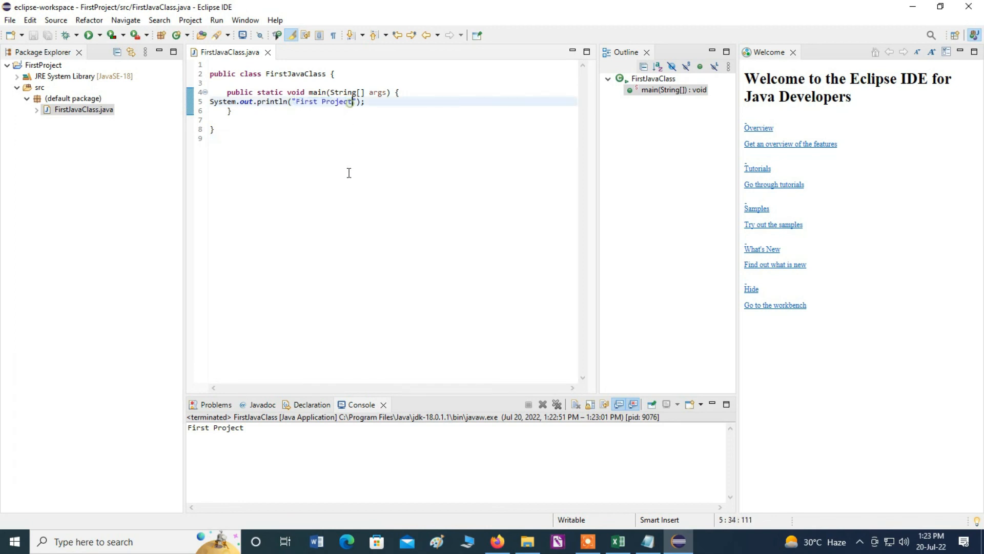
left_click(245, 433)
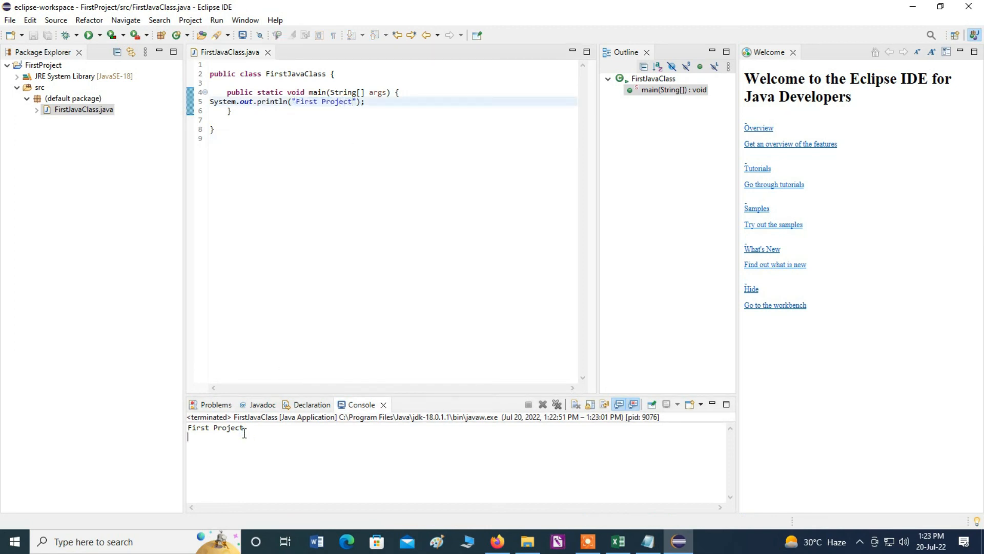